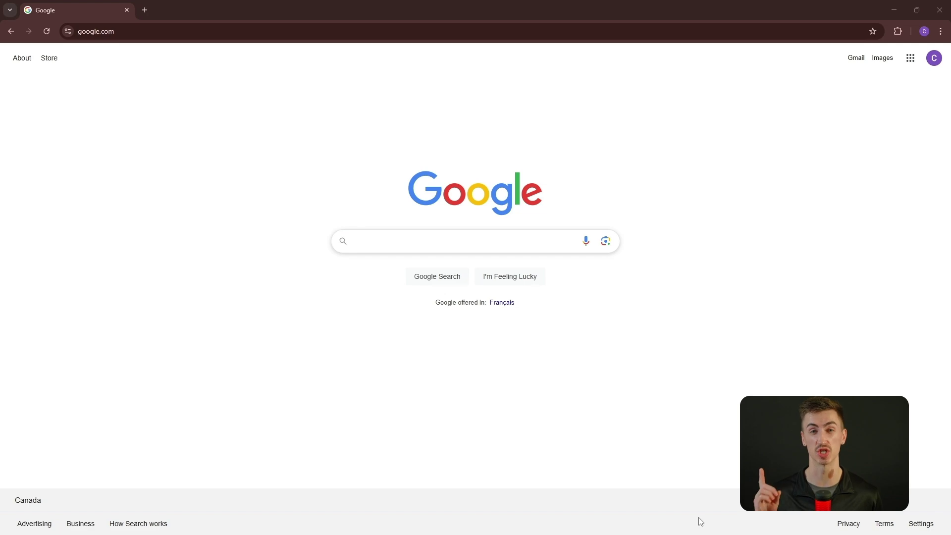
- Add a new Chrome profile, back out of Google sign-up, and continue without an account
left_click(925, 31)
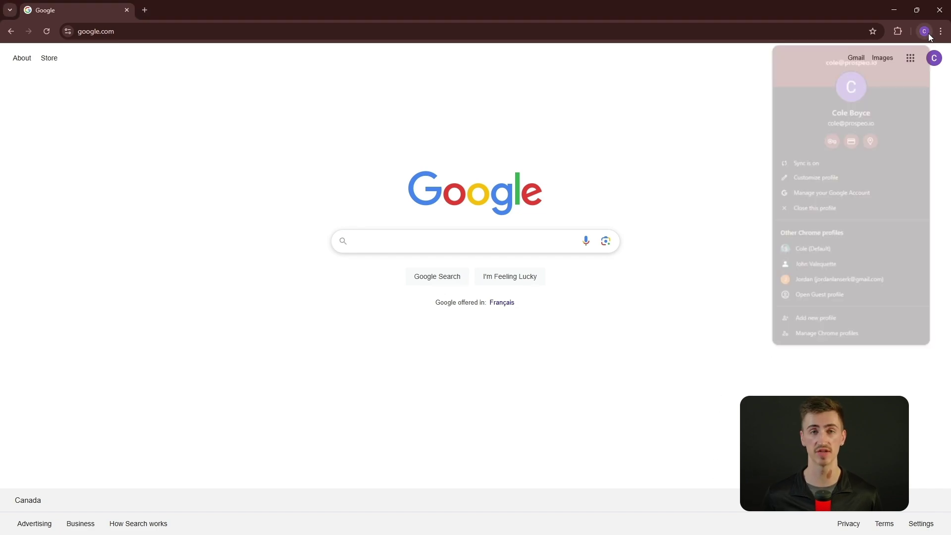
left_click(860, 326)
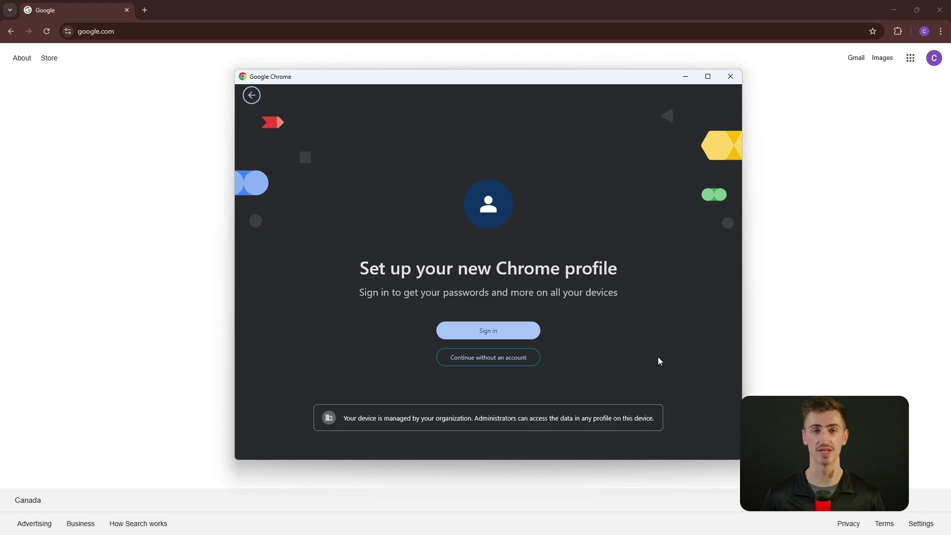
left_click(511, 336)
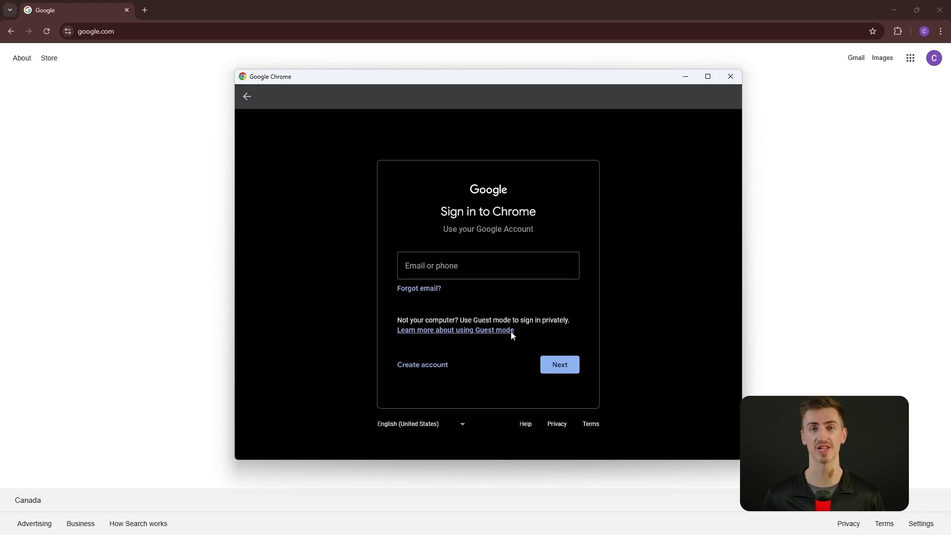
left_click(436, 370)
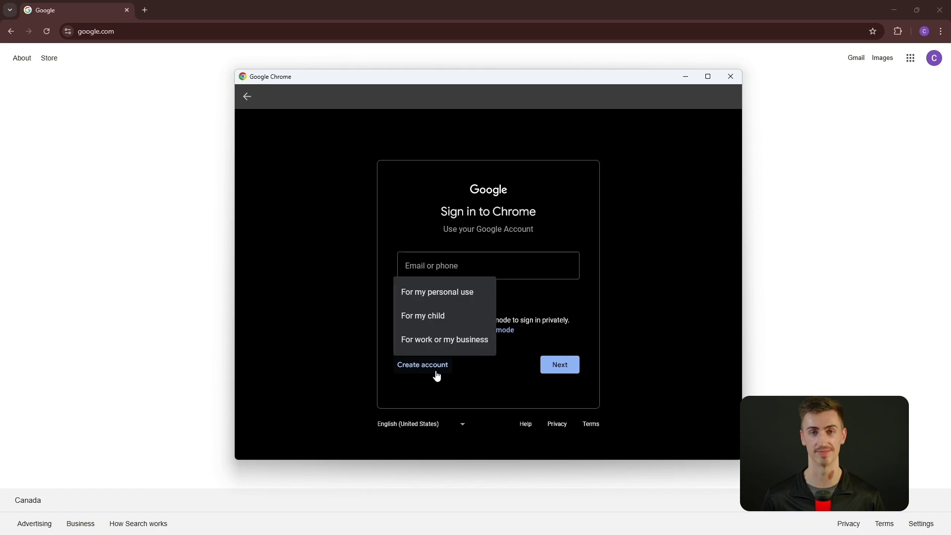
left_click(448, 293)
left_click(247, 95)
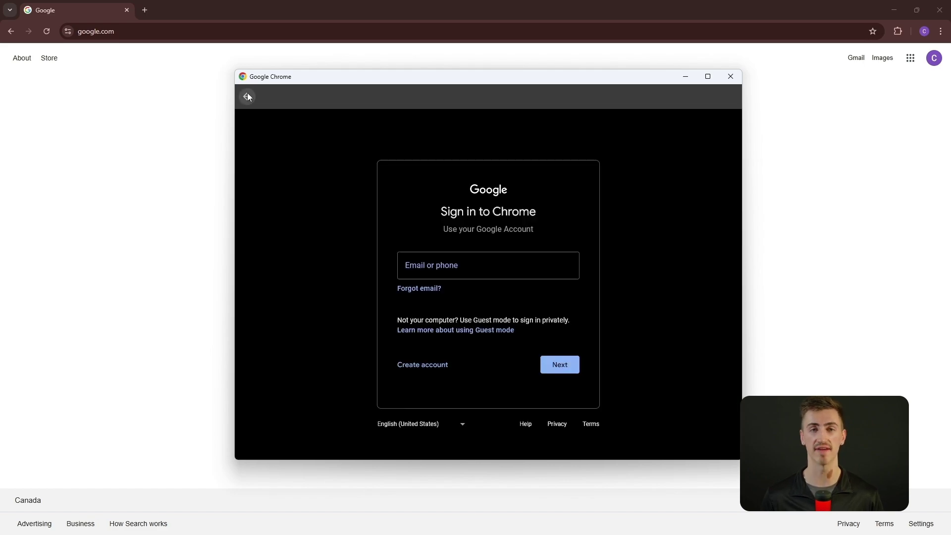
left_click(248, 94)
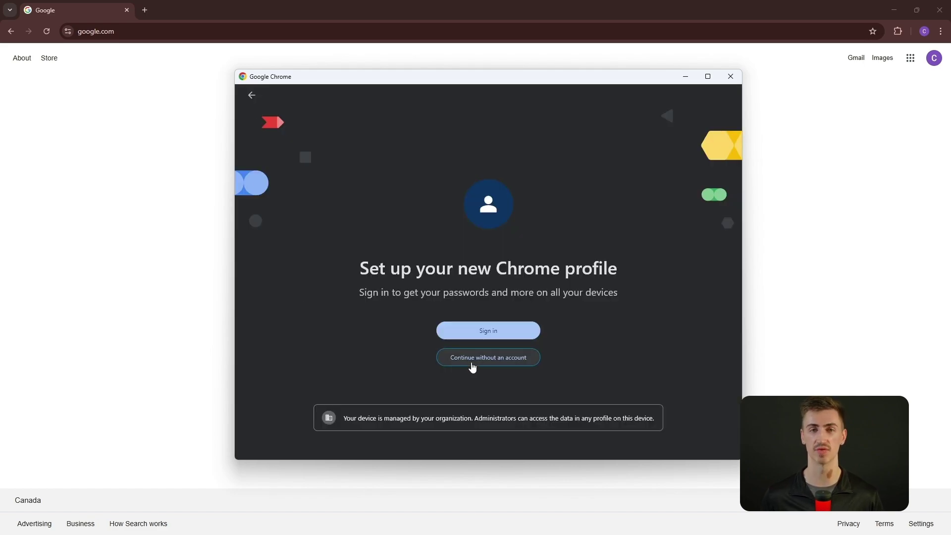
left_click(471, 364)
type("Lin")
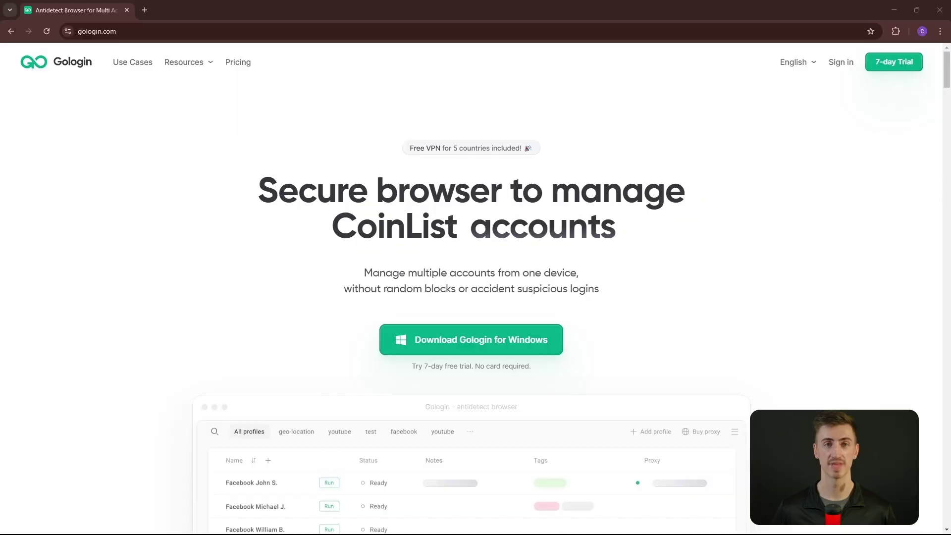
- Sign up for the Gologin 7-day trial and download Gologin for Windows
left_click(878, 67)
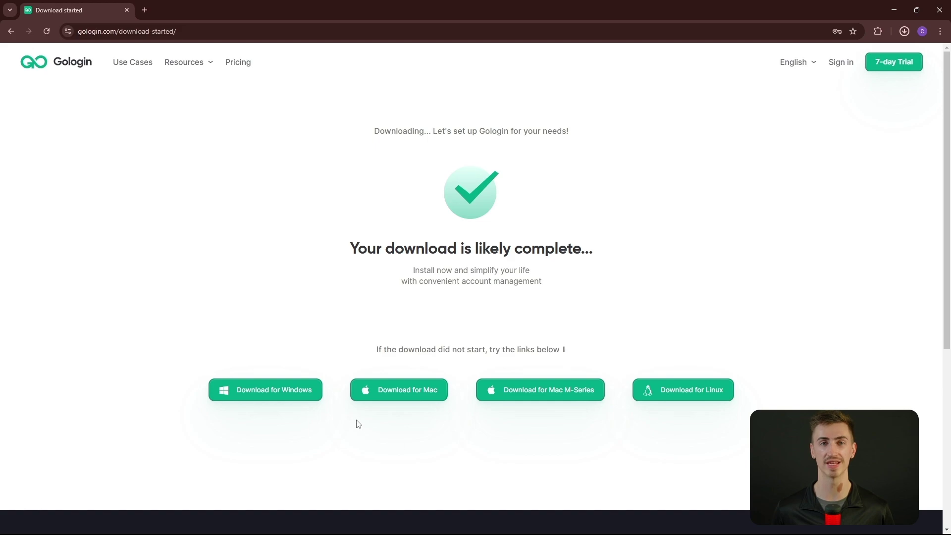
left_click(307, 402)
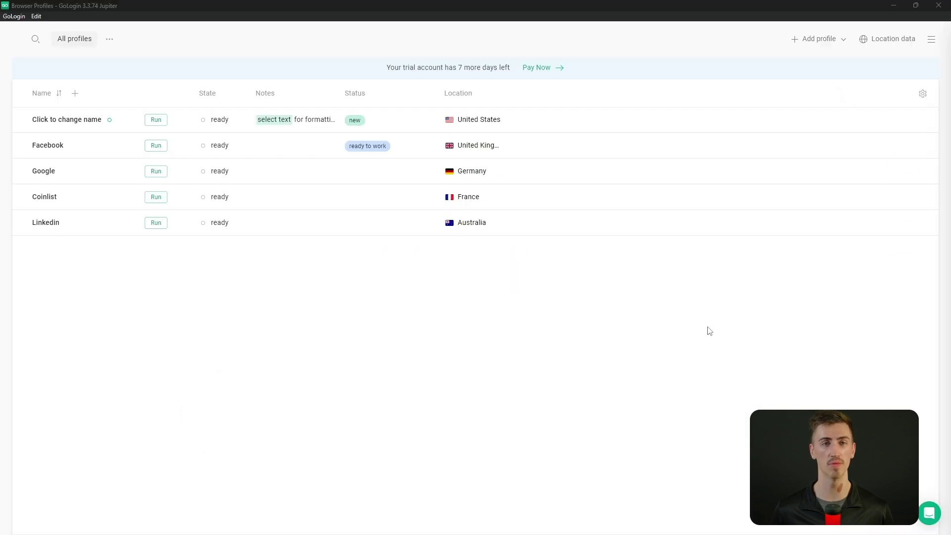
- Create the Sales Account 1 profile with a checked United States Gologin proxy, then run and view it
left_click(834, 40)
double_click(138, 131)
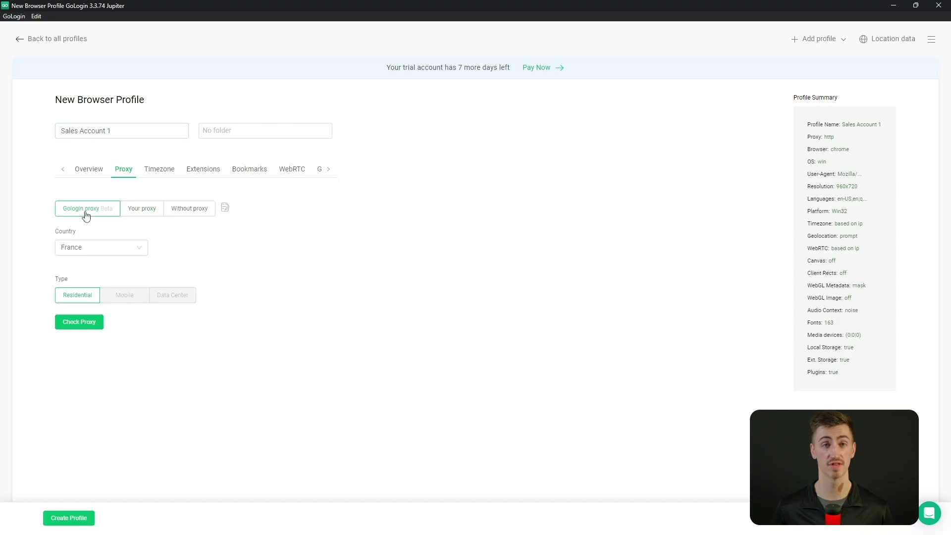
left_click(81, 251)
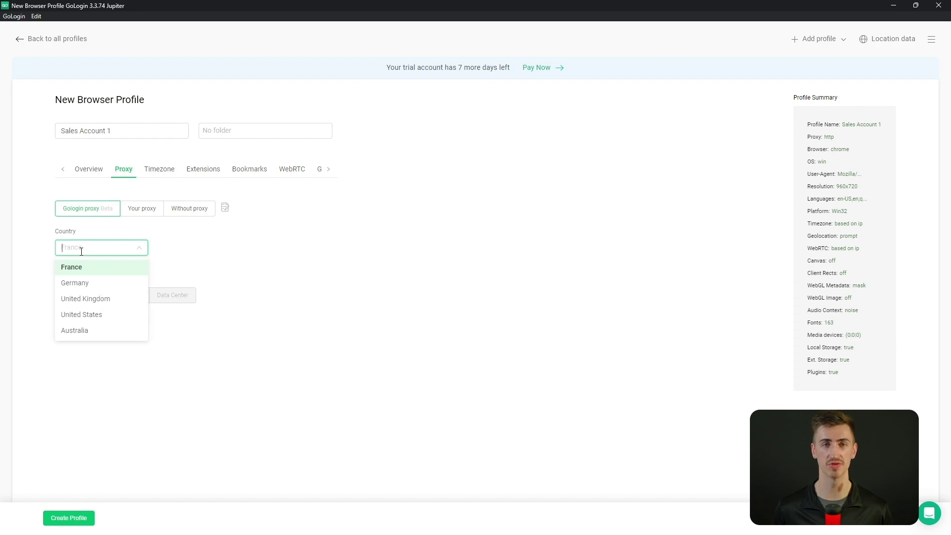
left_click(90, 315)
left_click(75, 326)
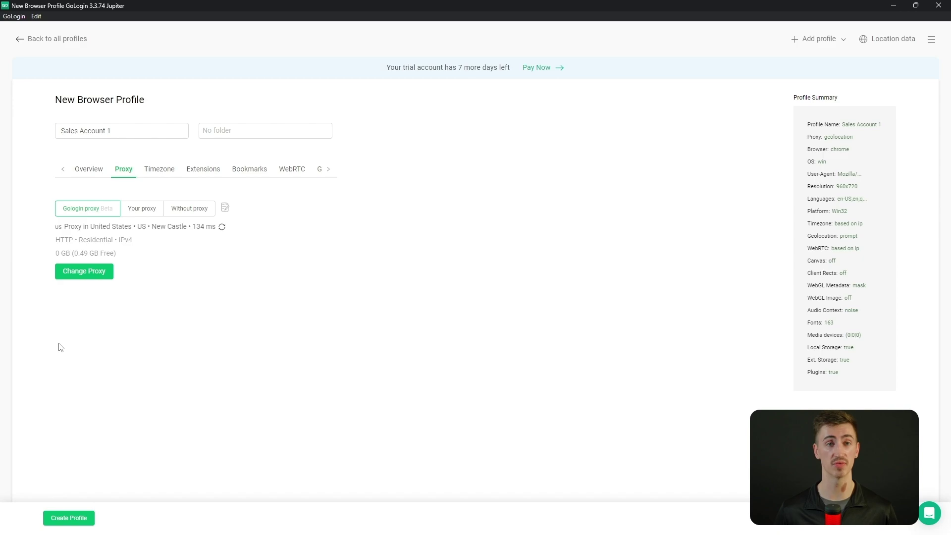
left_click(69, 518)
left_click(162, 121)
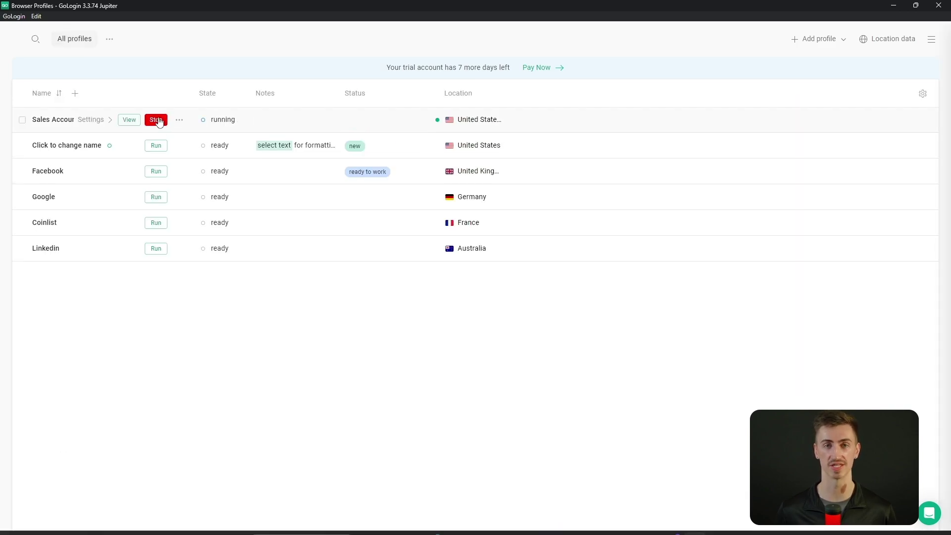
left_click(130, 120)
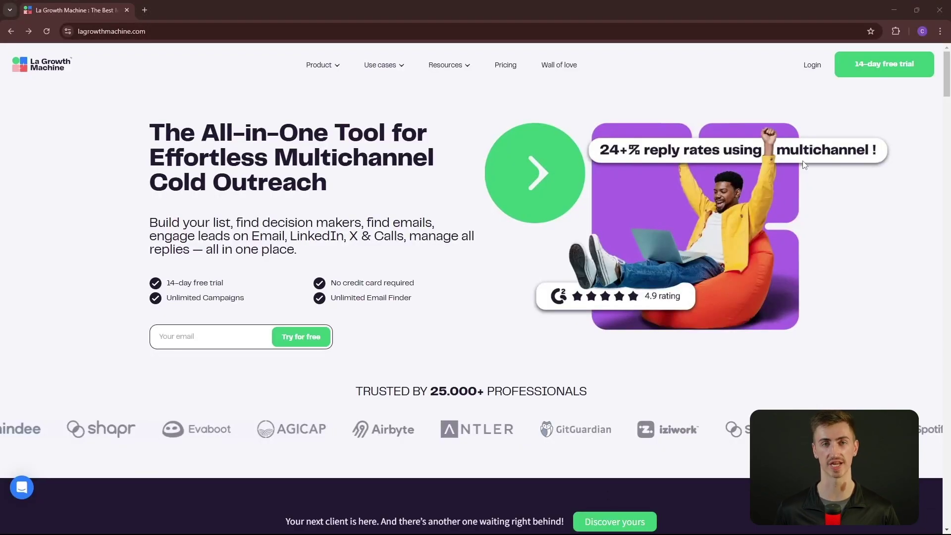
- Start the 14-day trial, import the Sales List.csv leads, and create audience 'Sales List Jan 2025'
left_click(842, 64)
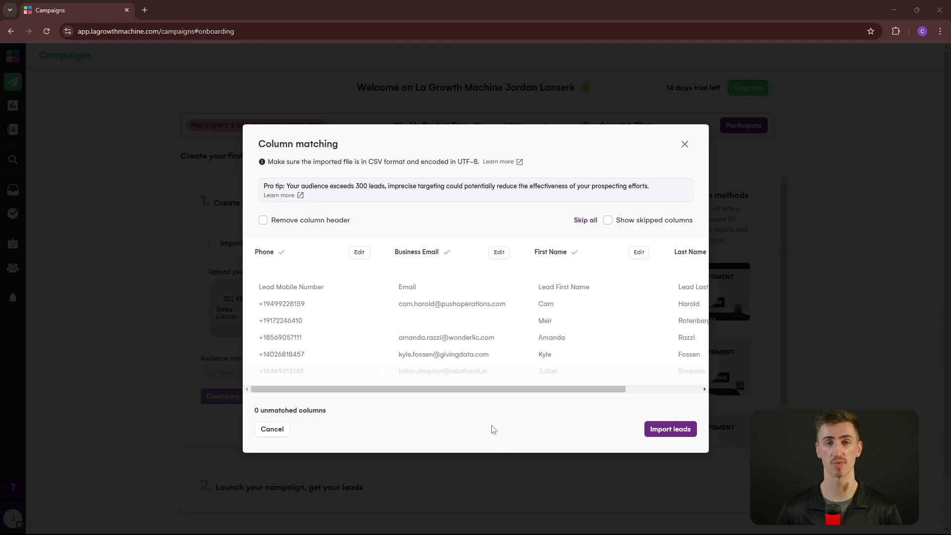
left_click(653, 430)
left_click(282, 375)
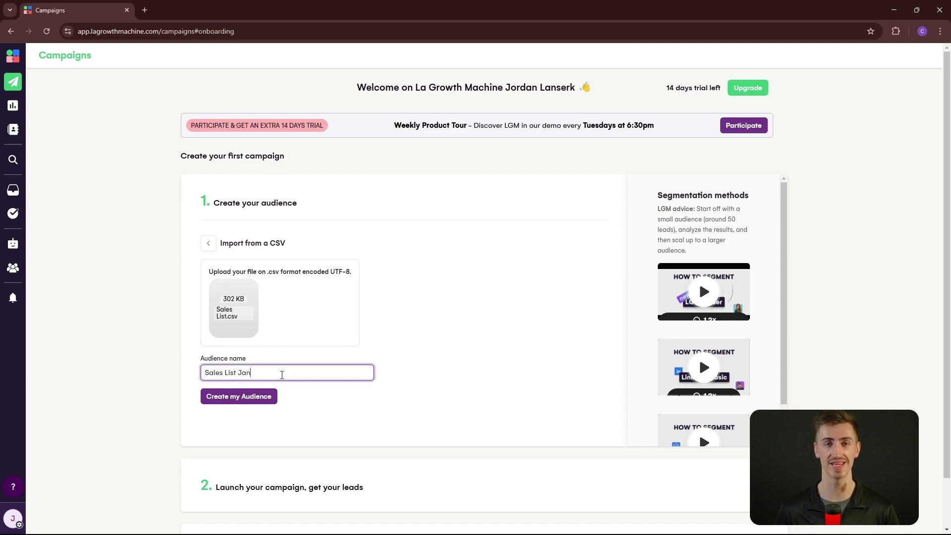
left_click(305, 398)
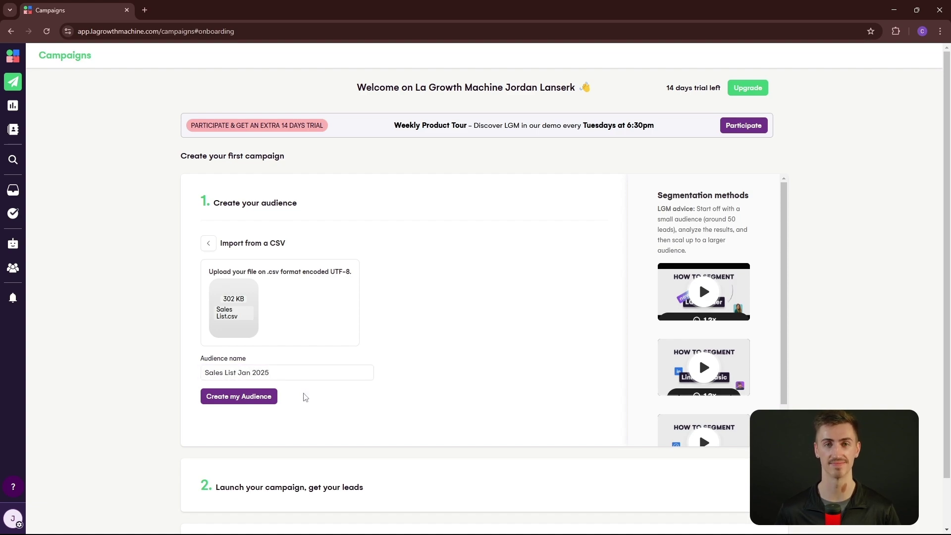
left_click(250, 399)
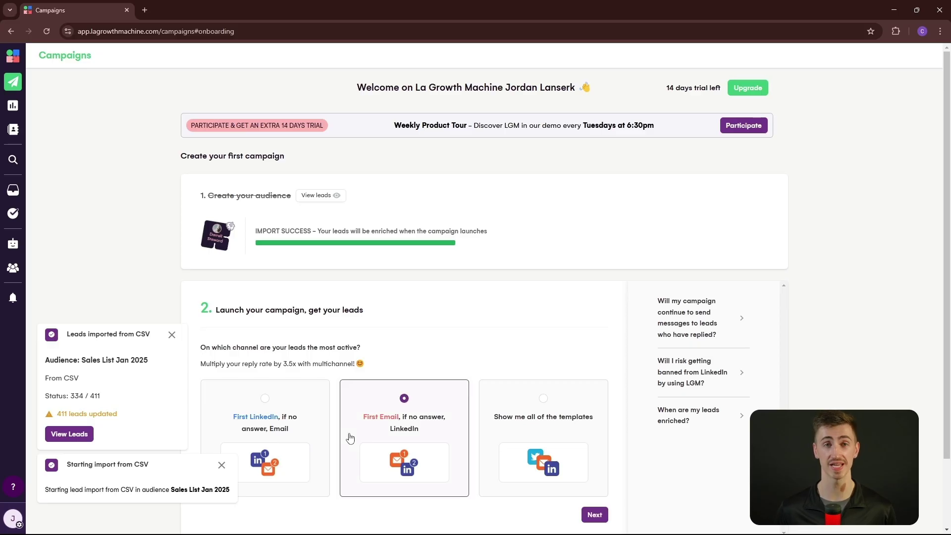
- Pick the Email then LinkedIn channel order with 3 follow-ups for the campaign
left_click(583, 518)
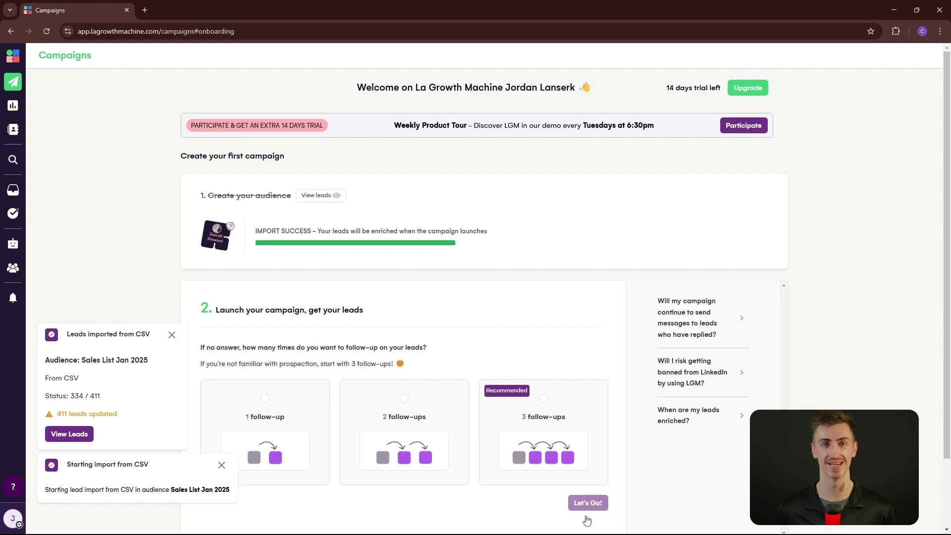
left_click(553, 455)
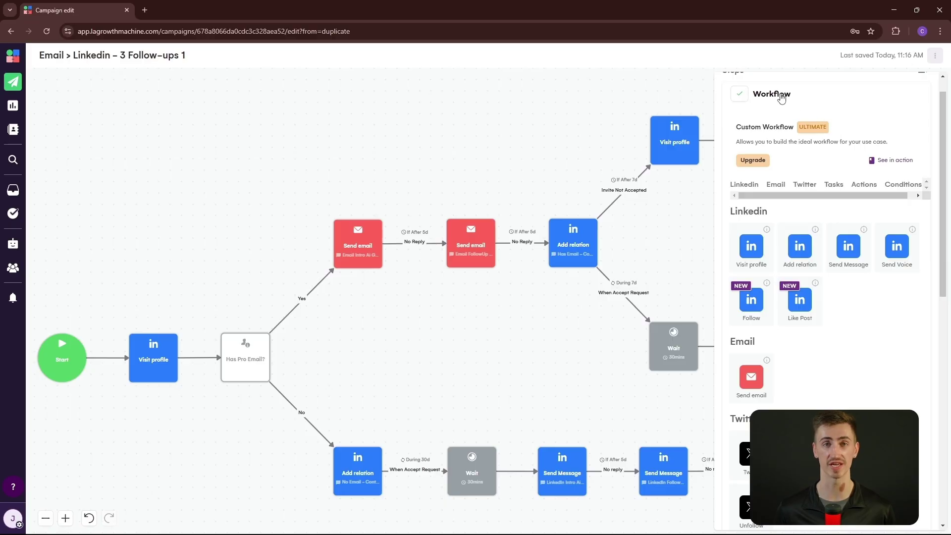
- Review the campaign's audience, sender identity and message content sections
left_click(781, 98)
left_click(841, 159)
left_click(777, 154)
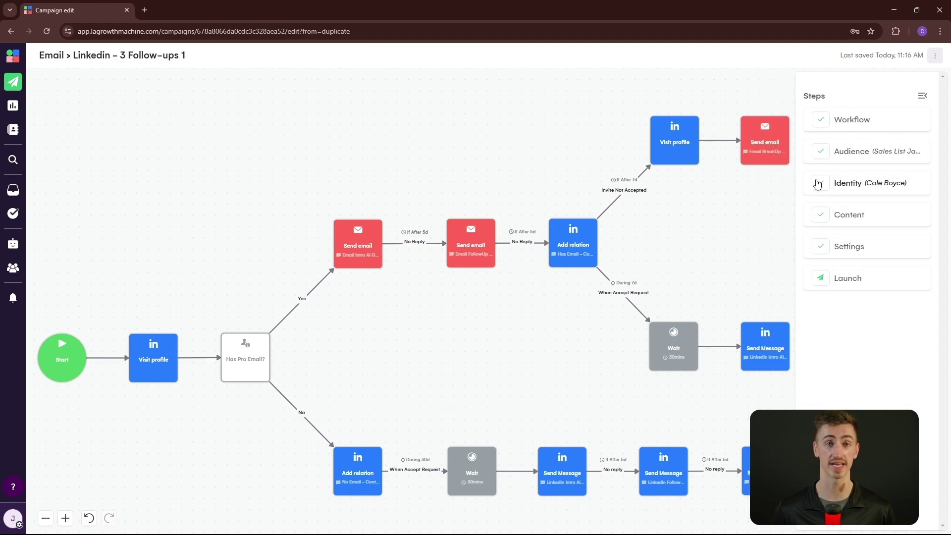
left_click(793, 185)
left_click(786, 189)
left_click(812, 213)
scroll(818, 219, "down", 2)
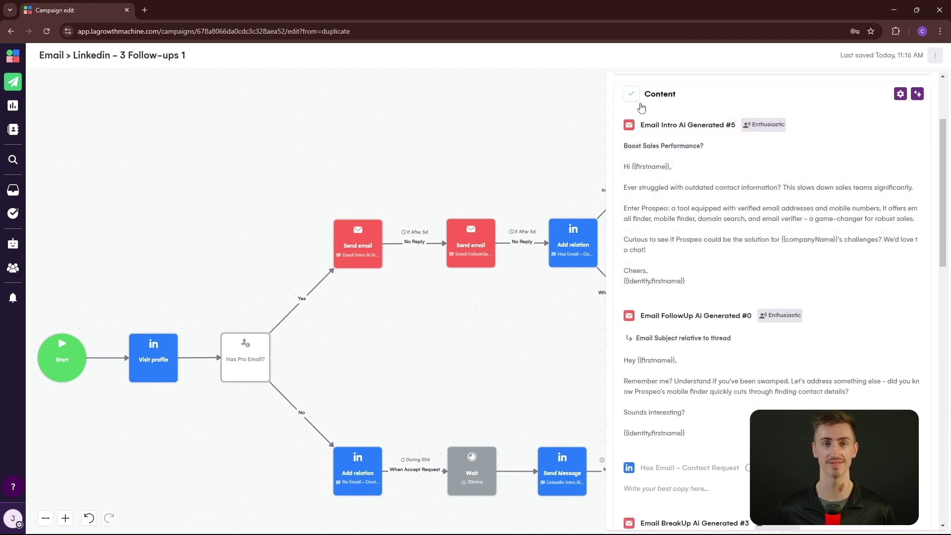
left_click(639, 99)
- Check the campaign settings and launch the Email > Linkedin - 3 Follow-ups 1 campaign
left_click(805, 248)
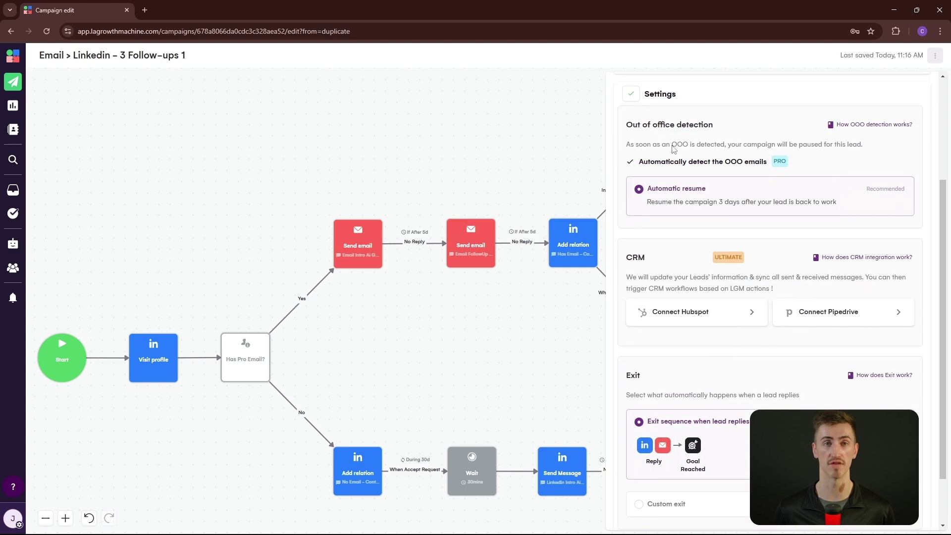
left_click(633, 94)
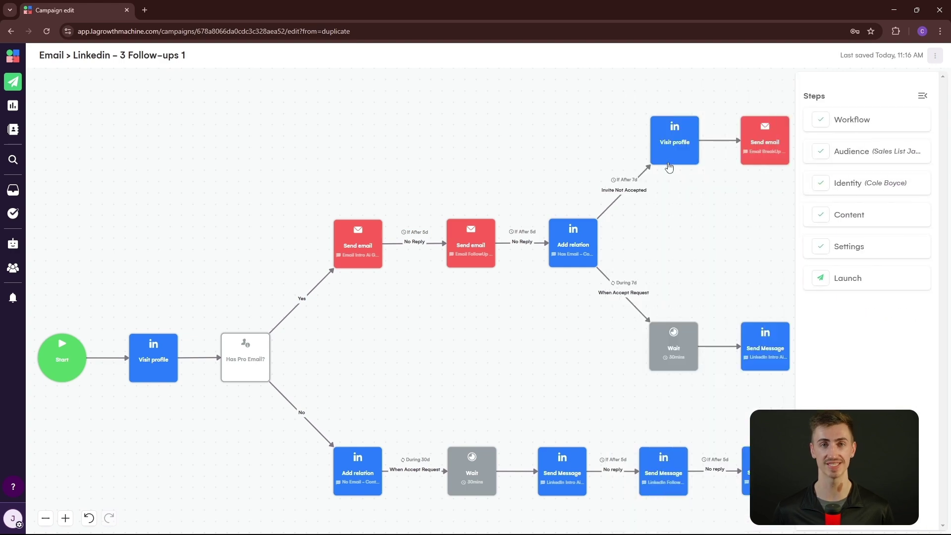
left_click(846, 288)
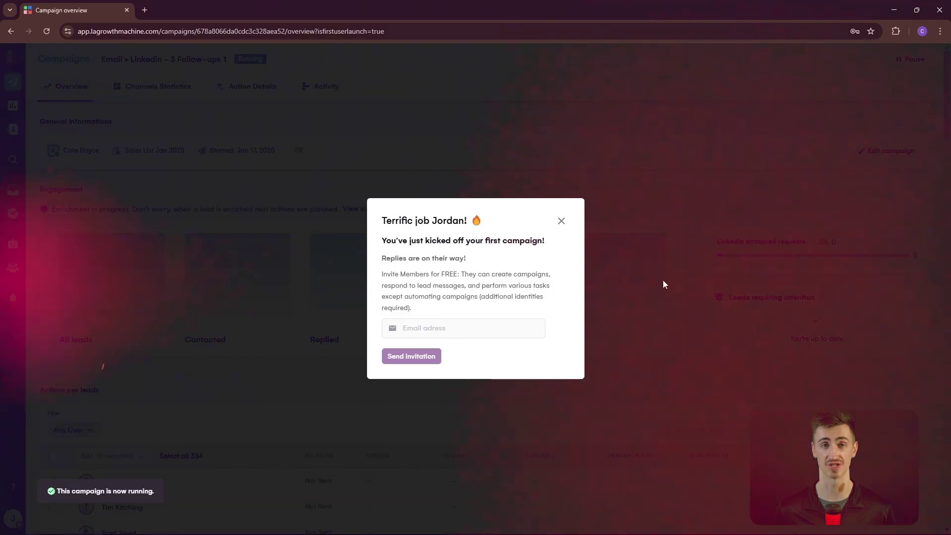